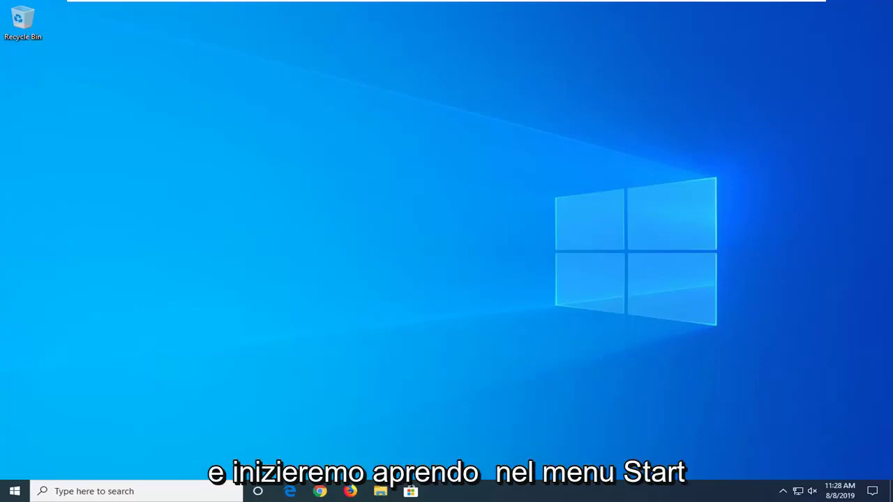
- Search the Start menu for 'services' and launch the Services app
{"action": "left_click", "coordinate": [13, 492]}
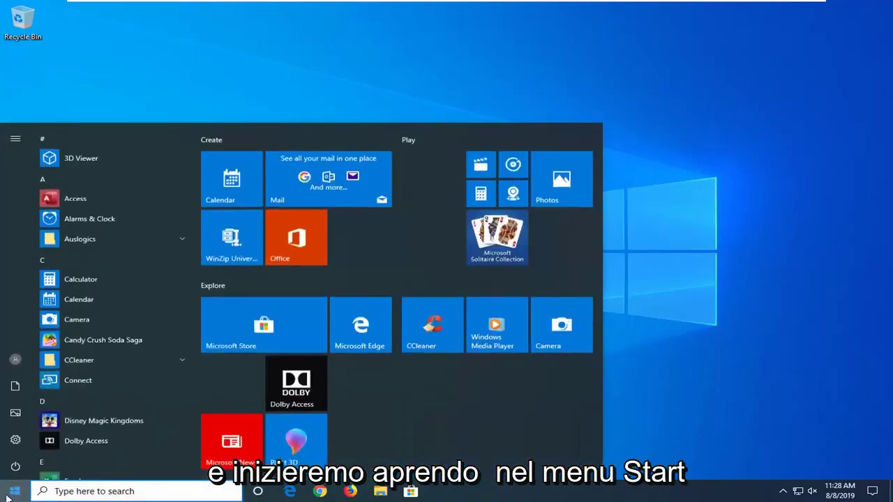
{"action": "type", "text": "services"}
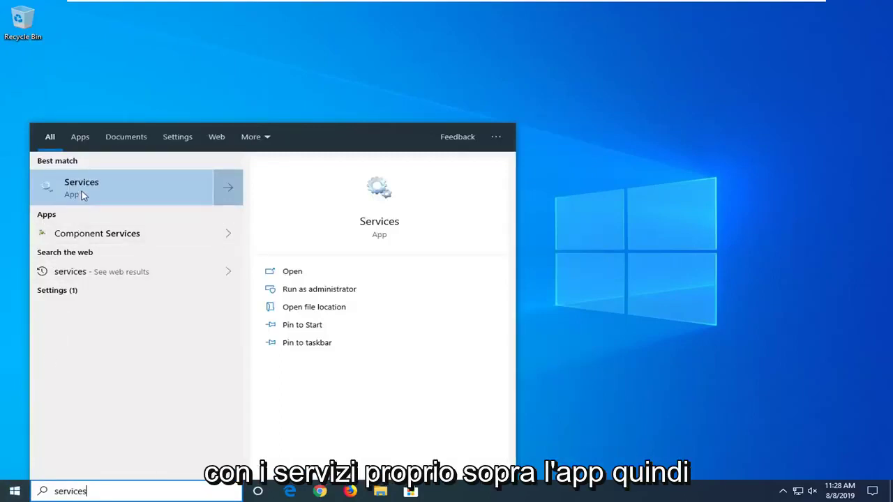
{"action": "left_click", "coordinate": [89, 189]}
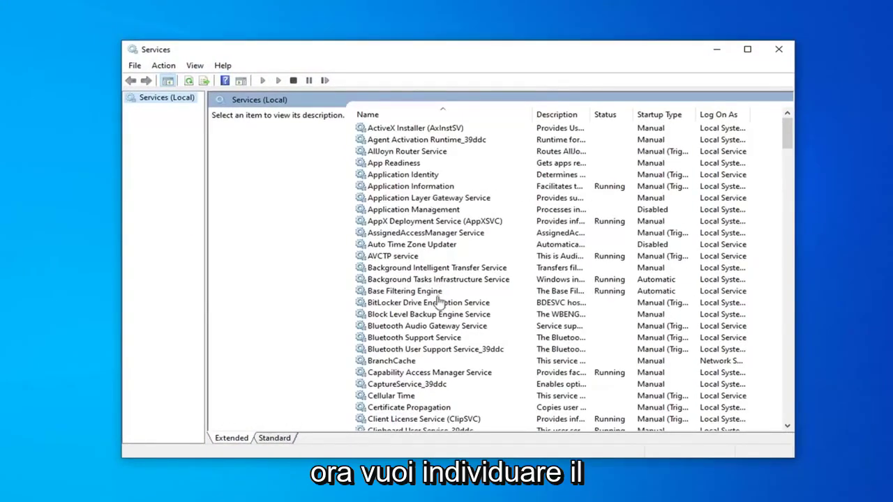
- Set Background Intelligent Transfer Service to Automatic, start it, and check it logs on as Local System
{"action": "left_click", "coordinate": [455, 269]}
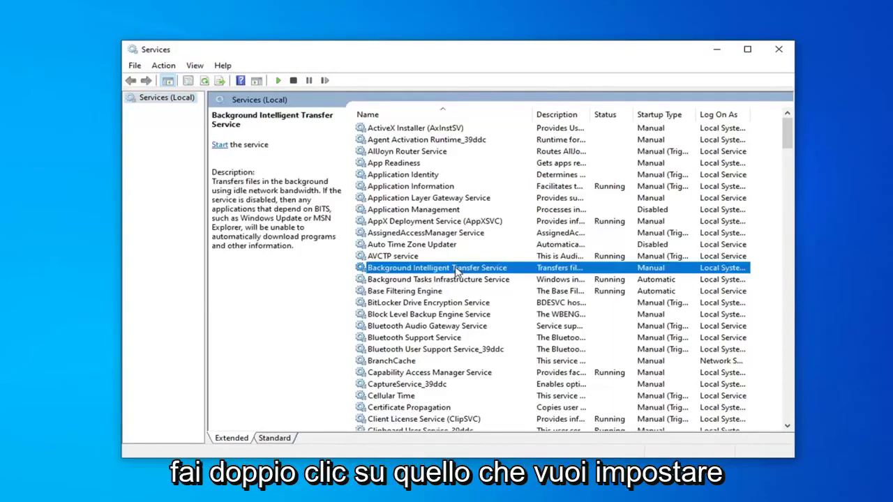
{"action": "double_click", "coordinate": [455, 269]}
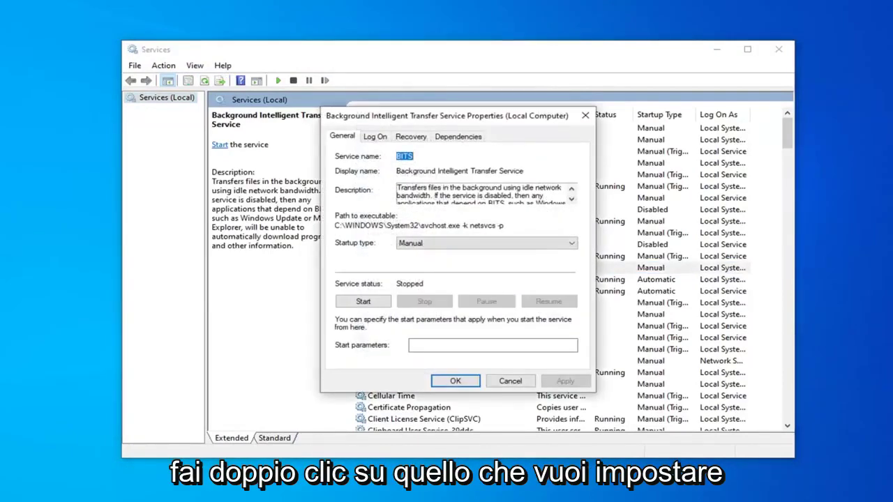
{"action": "left_click", "coordinate": [442, 244]}
{"action": "left_click", "coordinate": [438, 261]}
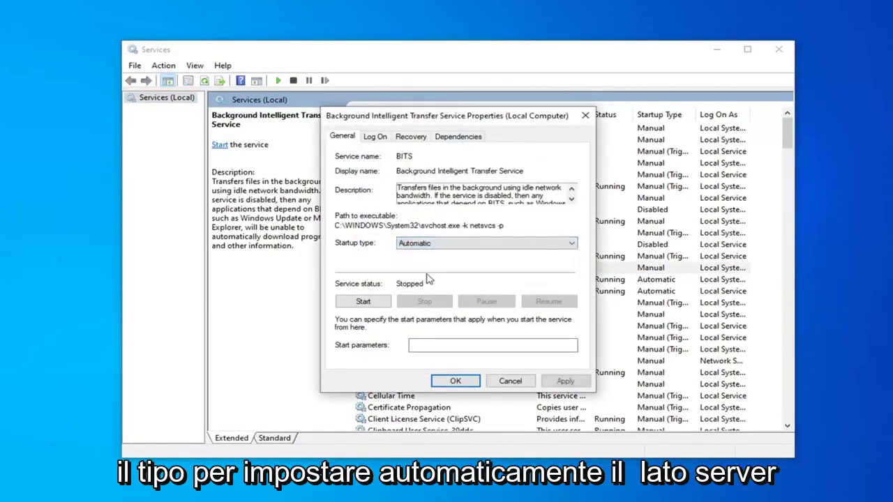
{"action": "left_click", "coordinate": [362, 301]}
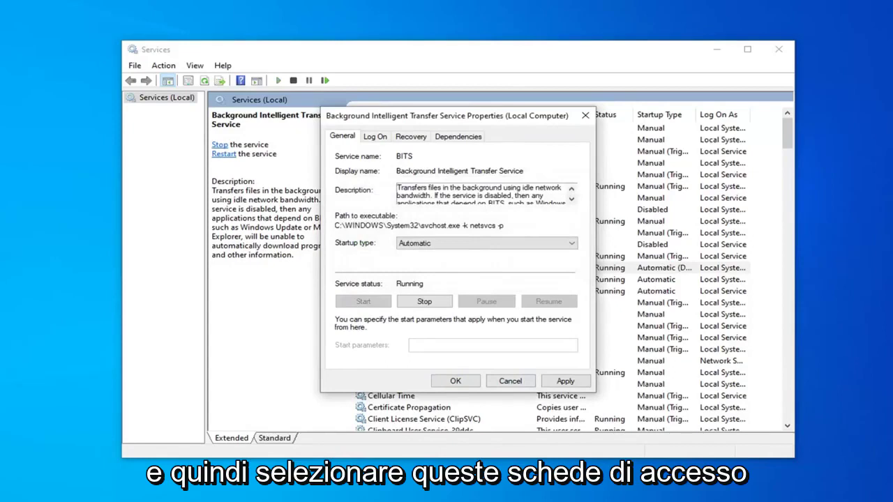
{"action": "left_click", "coordinate": [377, 139]}
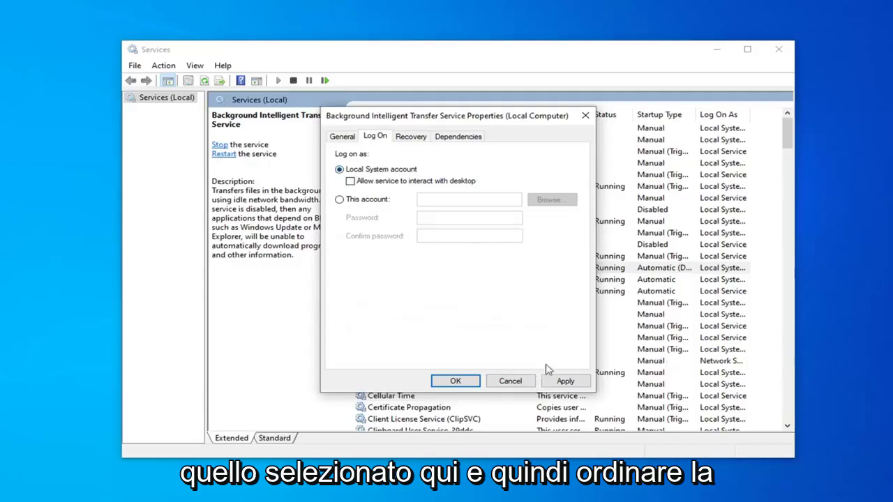
{"action": "left_click", "coordinate": [455, 381]}
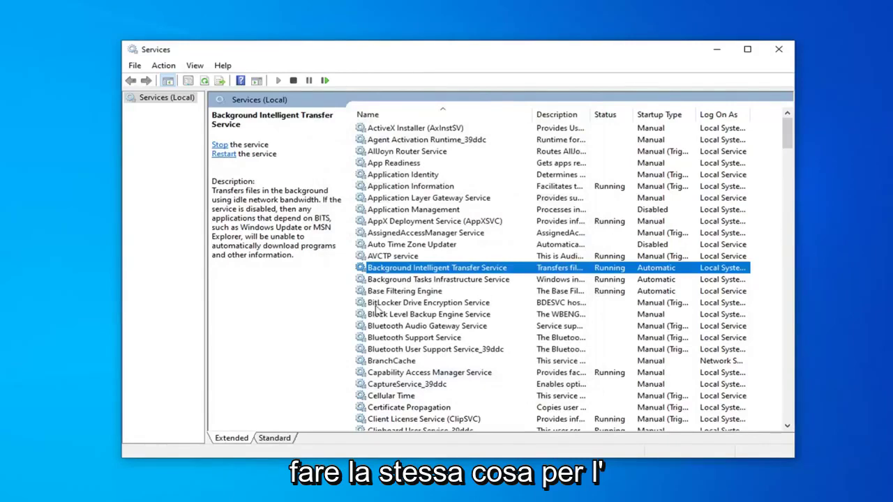
{"action": "left_click", "coordinate": [431, 339]}
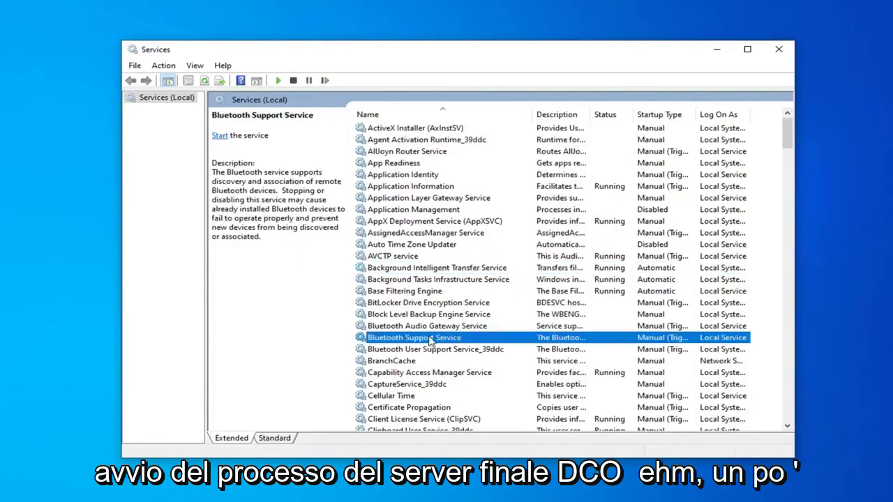
{"action": "scroll", "coordinate": [430, 340], "scroll_direction": "down", "scroll_amount": 8}
{"action": "left_click", "coordinate": [386, 338]}
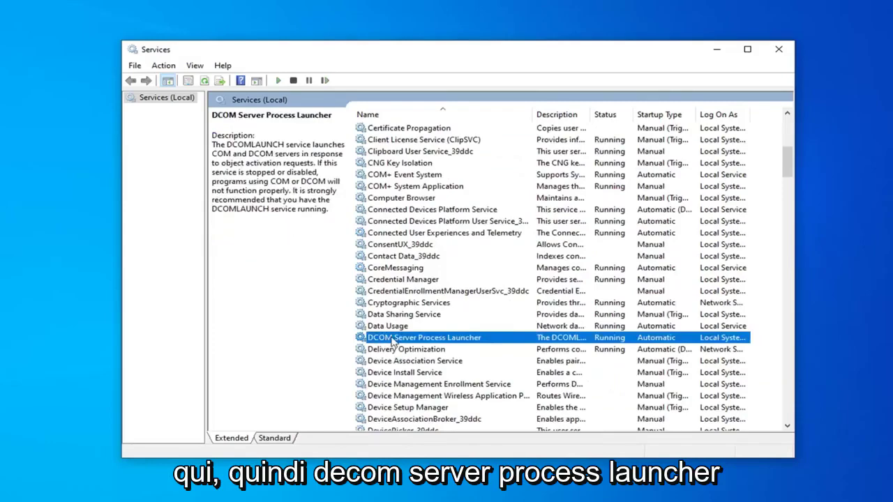
{"action": "double_click", "coordinate": [469, 339]}
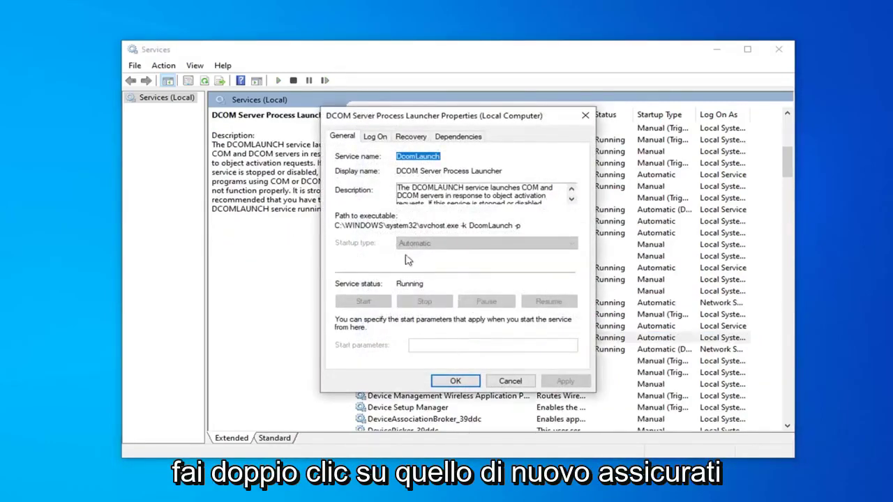
{"action": "left_click", "coordinate": [479, 383]}
{"action": "scroll", "coordinate": [500, 311], "scroll_direction": "down", "scroll_amount": 5}
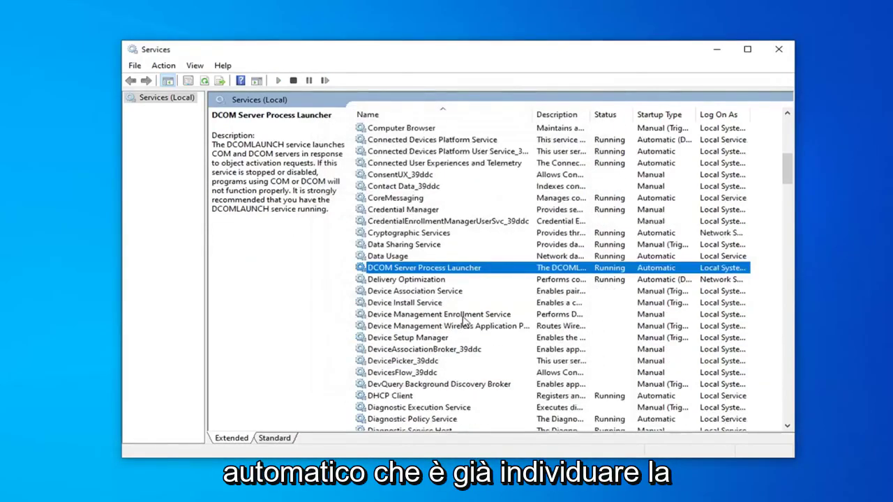
{"action": "scroll", "coordinate": [466, 317], "scroll_direction": "down", "scroll_amount": 13}
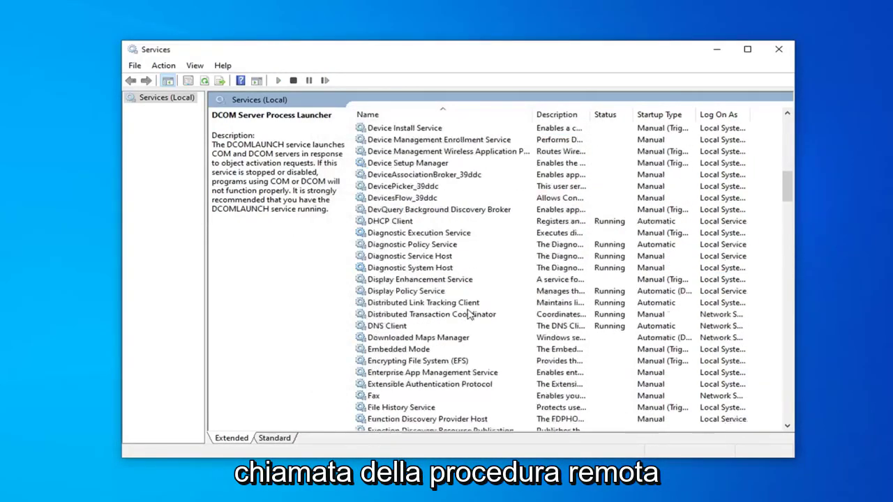
{"action": "scroll", "coordinate": [459, 320], "scroll_direction": "down", "scroll_amount": 10}
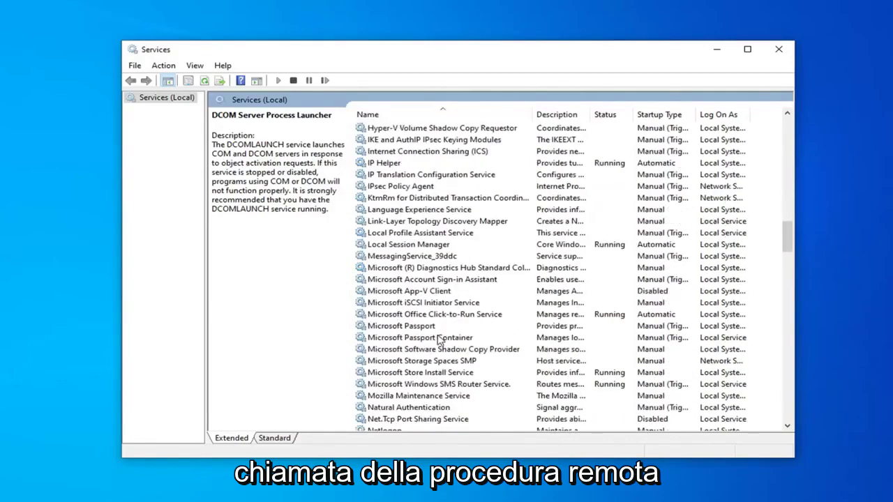
{"action": "scroll", "coordinate": [419, 359], "scroll_direction": "down", "scroll_amount": 5}
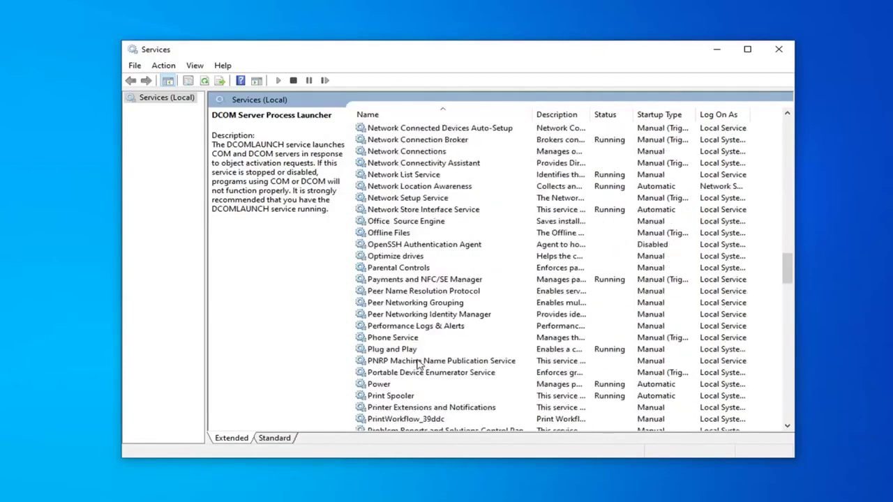
{"action": "scroll", "coordinate": [405, 383], "scroll_direction": "down", "scroll_amount": 1}
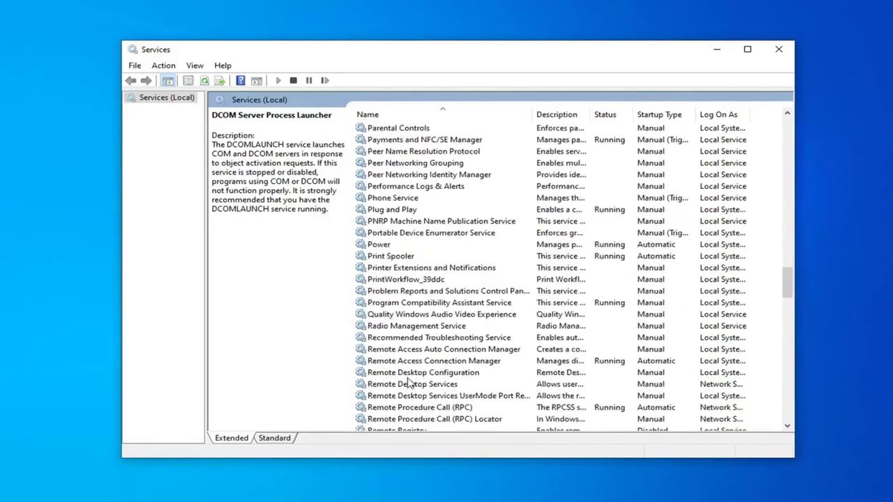
- Open the Remote Procedure Call (RPC) properties and cancel without changes
{"action": "left_click", "coordinate": [429, 408]}
{"action": "double_click", "coordinate": [436, 410]}
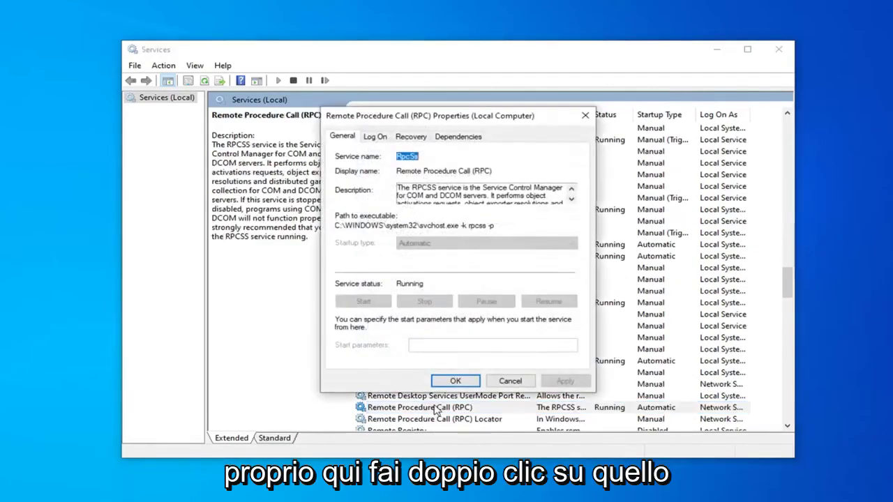
{"action": "left_click", "coordinate": [490, 383]}
- Confirm Windows Defender Firewall is Automatic and Running, then close its properties
{"action": "scroll", "coordinate": [514, 244], "scroll_direction": "down", "scroll_amount": 6}
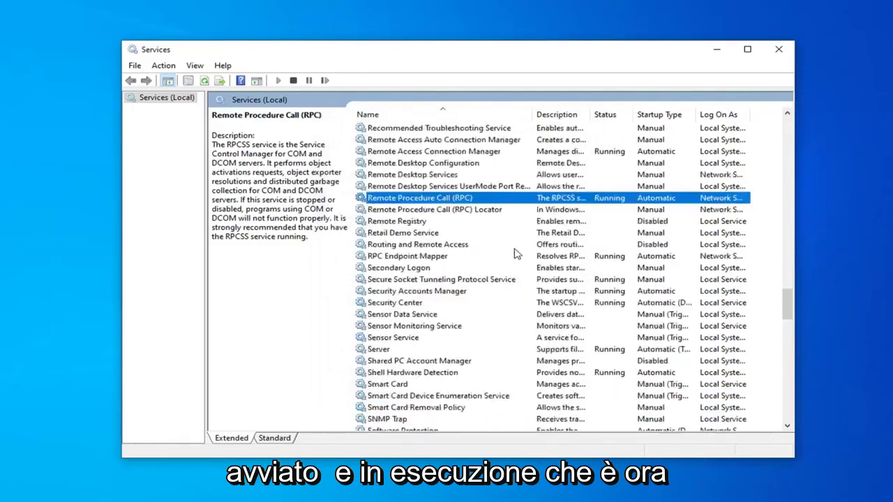
{"action": "scroll", "coordinate": [515, 254], "scroll_direction": "down", "scroll_amount": 11}
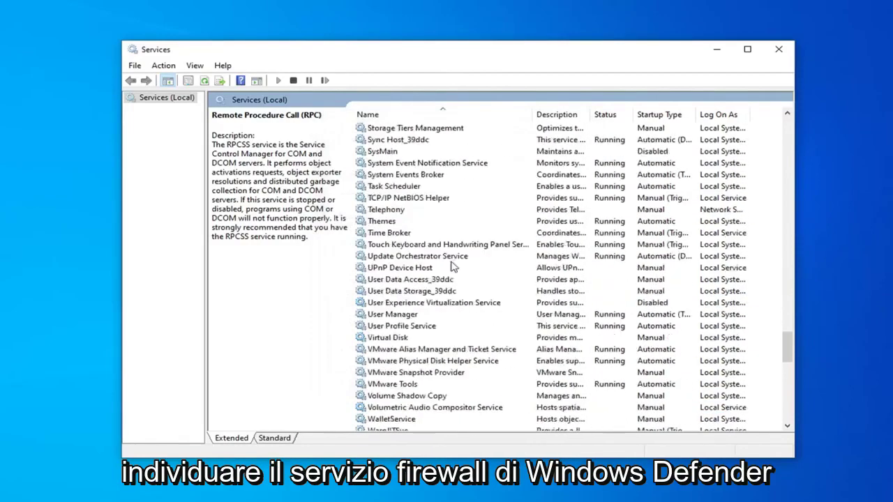
{"action": "scroll", "coordinate": [452, 265], "scroll_direction": "down", "scroll_amount": 11}
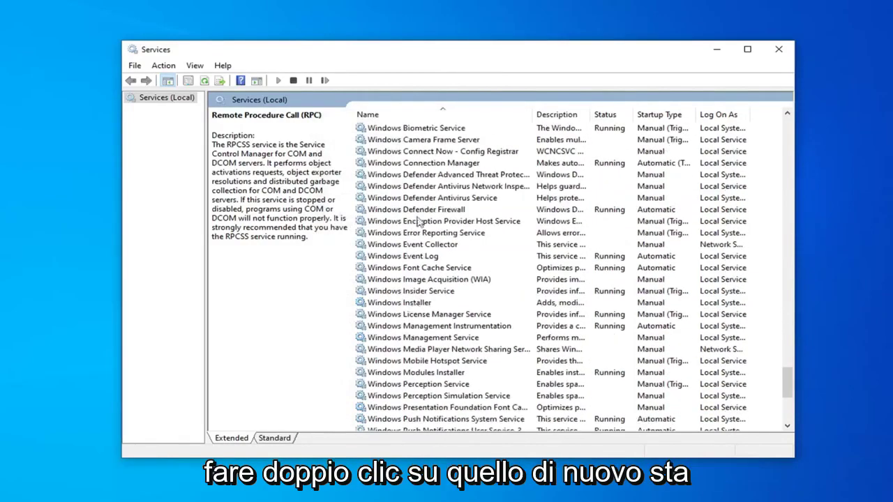
{"action": "double_click", "coordinate": [426, 210]}
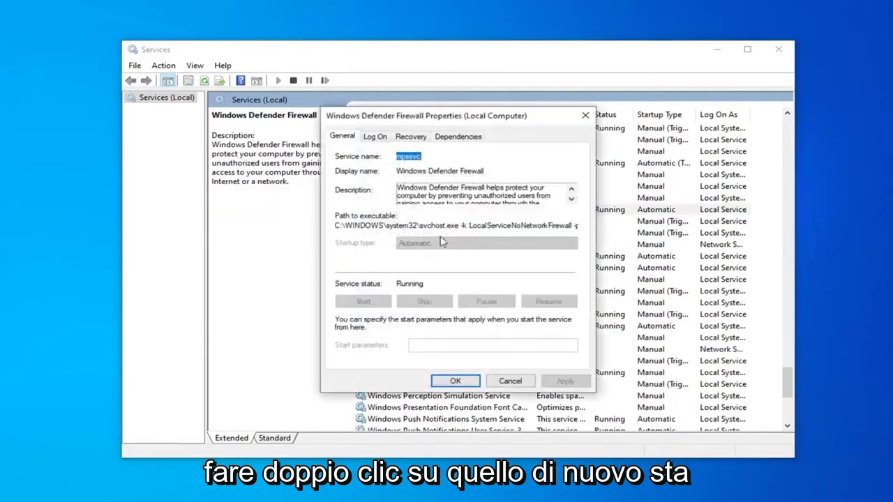
{"action": "left_click", "coordinate": [456, 380]}
{"action": "scroll", "coordinate": [468, 315], "scroll_direction": "down", "scroll_amount": 6}
- Set Windows Update to Automatic startup, apply it, and close the Services console
{"action": "scroll", "coordinate": [468, 315], "scroll_direction": "down", "scroll_amount": 1}
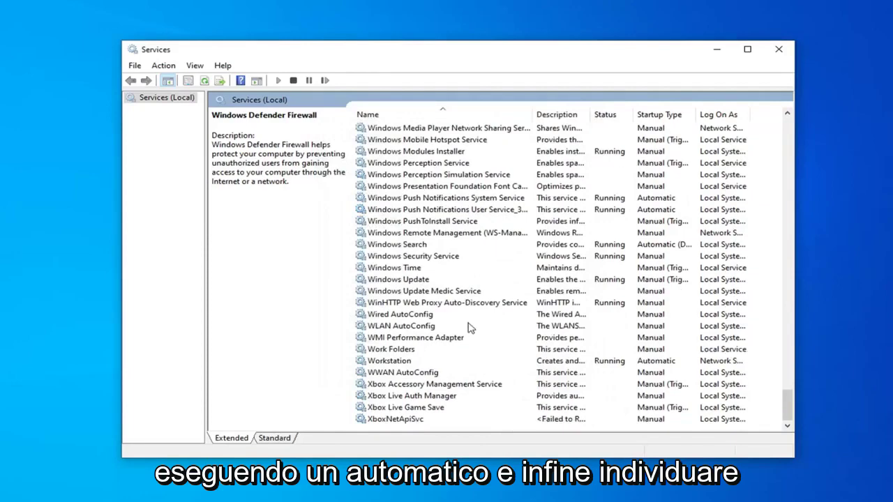
{"action": "double_click", "coordinate": [396, 281]}
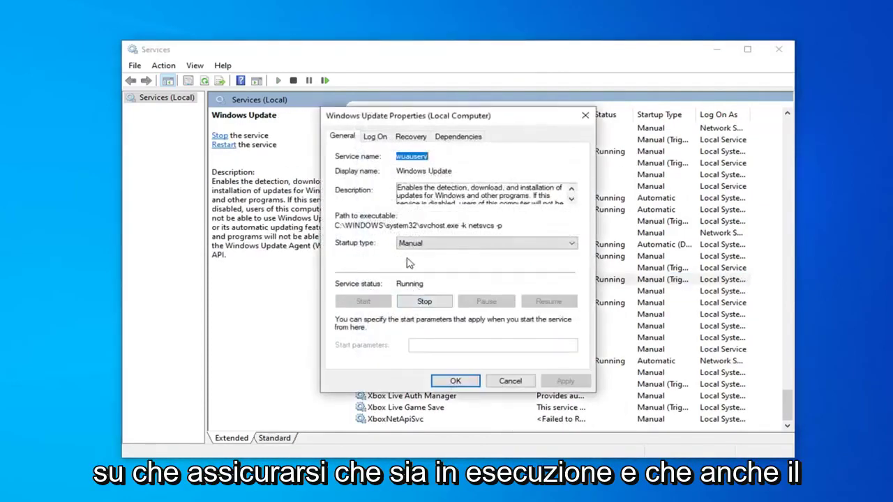
{"action": "left_click", "coordinate": [413, 243]}
{"action": "left_click", "coordinate": [418, 268]}
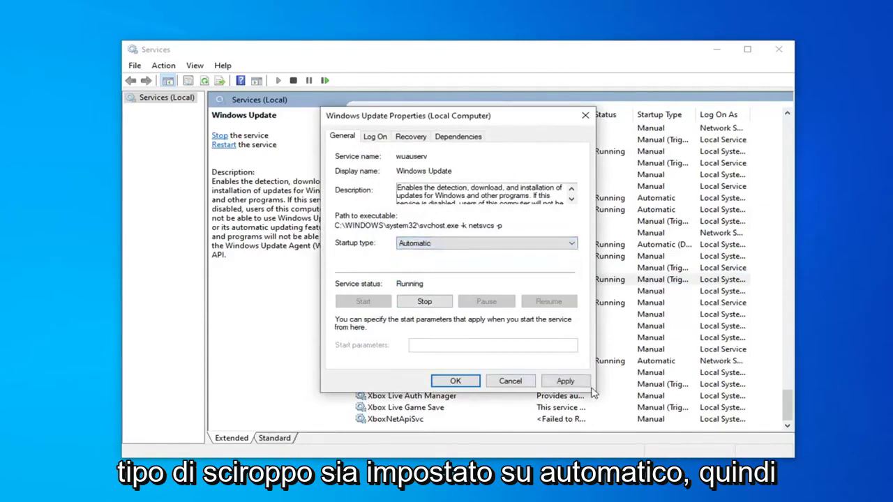
{"action": "left_click", "coordinate": [566, 381]}
{"action": "left_click", "coordinate": [452, 380]}
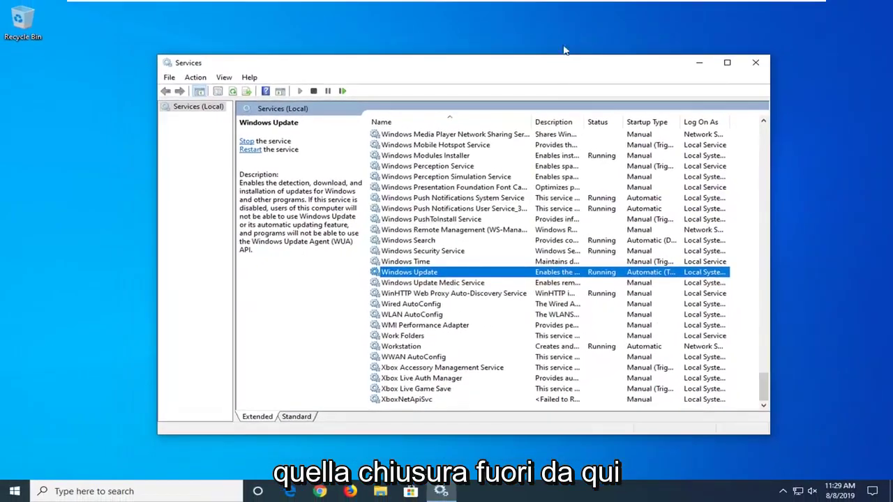
{"action": "left_click", "coordinate": [756, 63]}
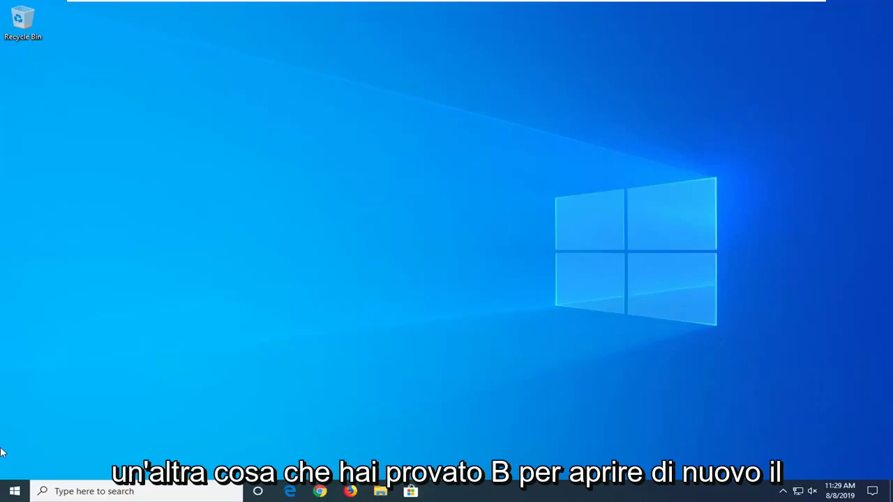
- Search the Start menu for 'troubleshoot' and open the Troubleshoot settings page
{"action": "left_click", "coordinate": [14, 491]}
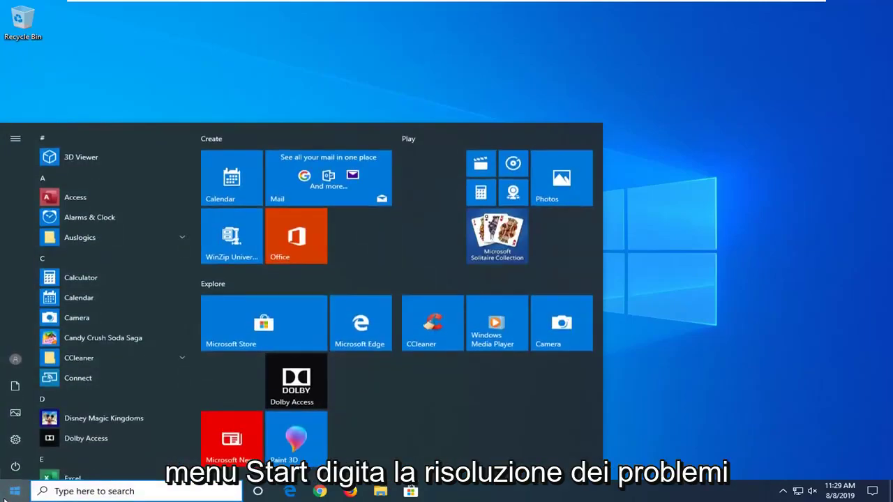
{"action": "type", "text": "troubl"}
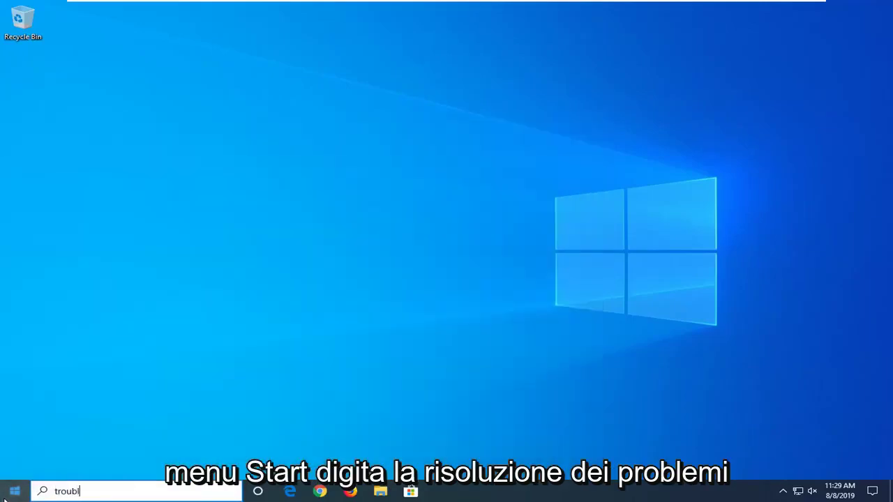
{"action": "type", "text": "eshoot"}
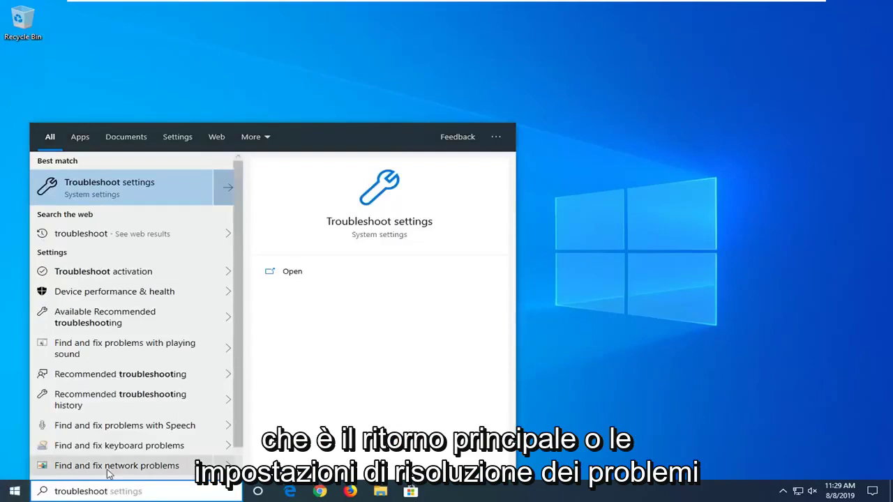
{"action": "left_click", "coordinate": [120, 186]}
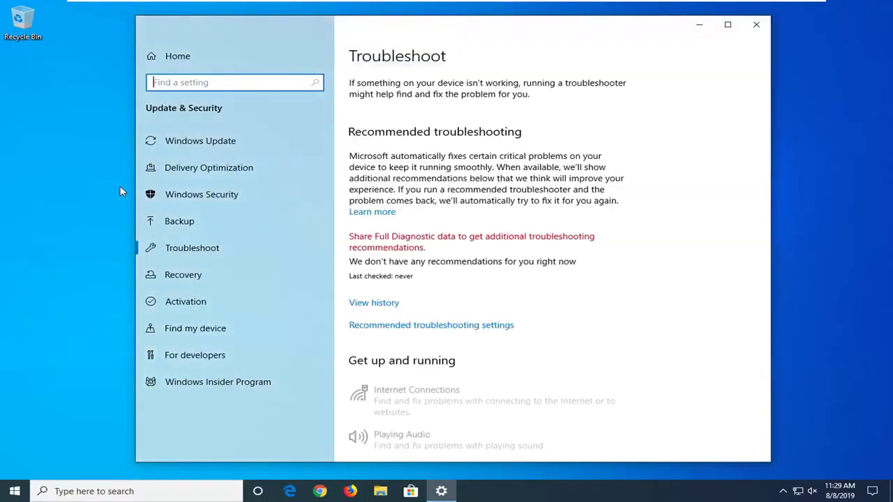
- Run the Windows Update troubleshooter from the Get up and running section
{"action": "scroll", "coordinate": [540, 255], "scroll_direction": "down", "scroll_amount": 4}
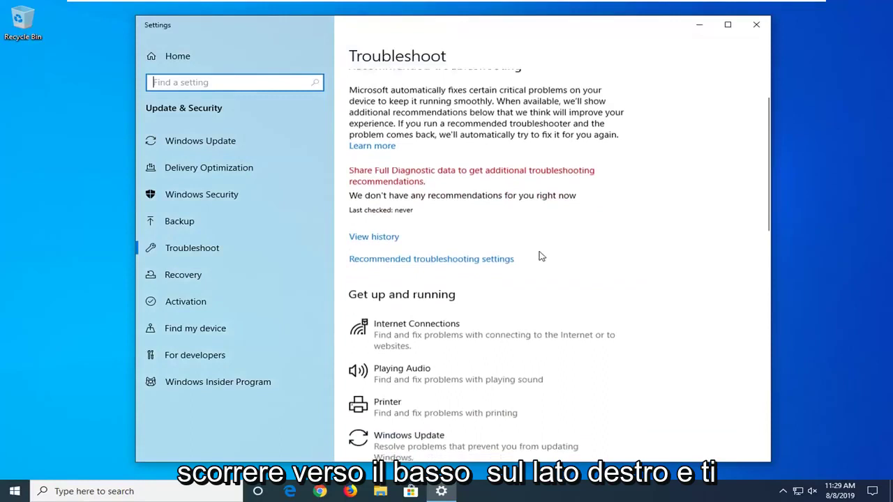
{"action": "scroll", "coordinate": [442, 251], "scroll_direction": "down", "scroll_amount": 2}
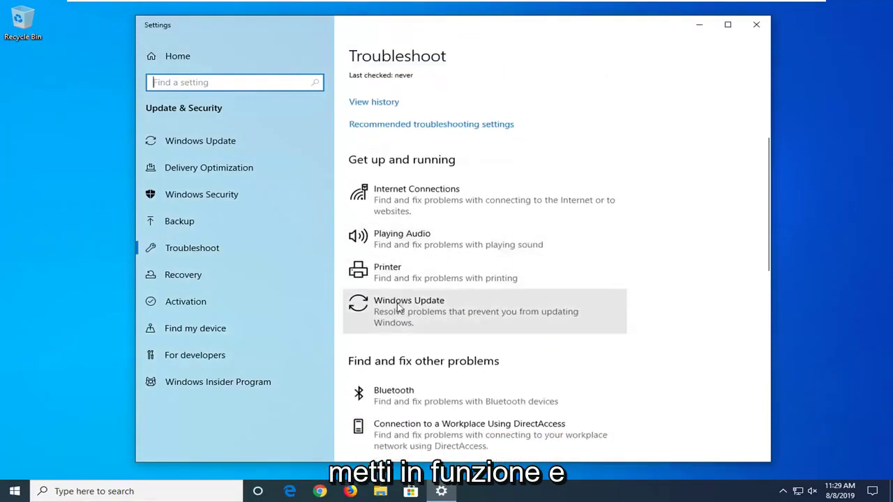
{"action": "left_click", "coordinate": [395, 325]}
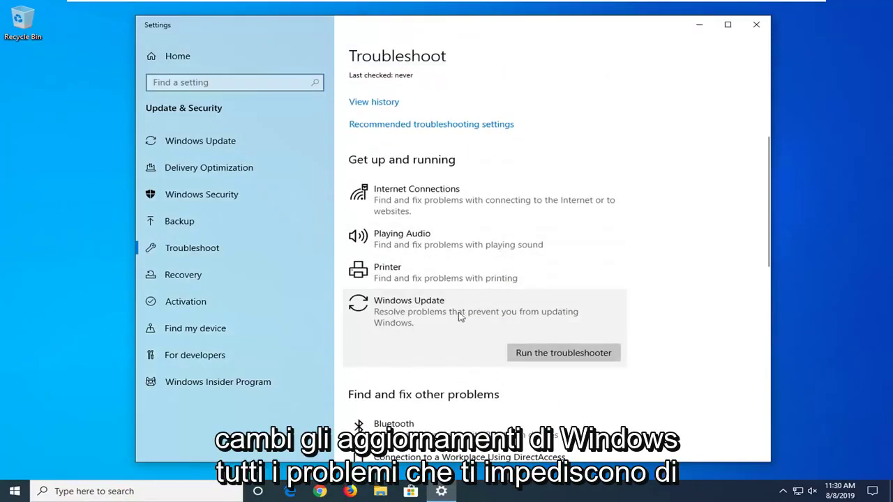
{"action": "left_click", "coordinate": [551, 353]}
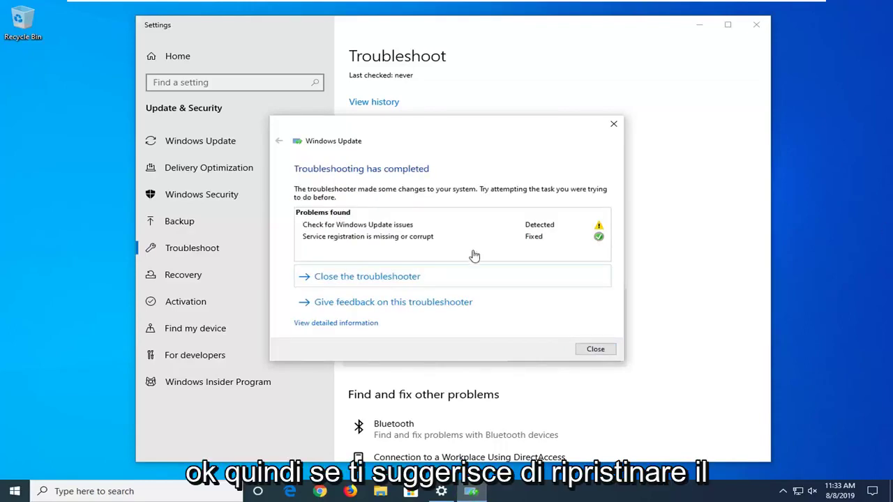
- Close the finished troubleshooter and the Settings window
{"action": "left_click", "coordinate": [595, 349]}
{"action": "left_click", "coordinate": [756, 24]}
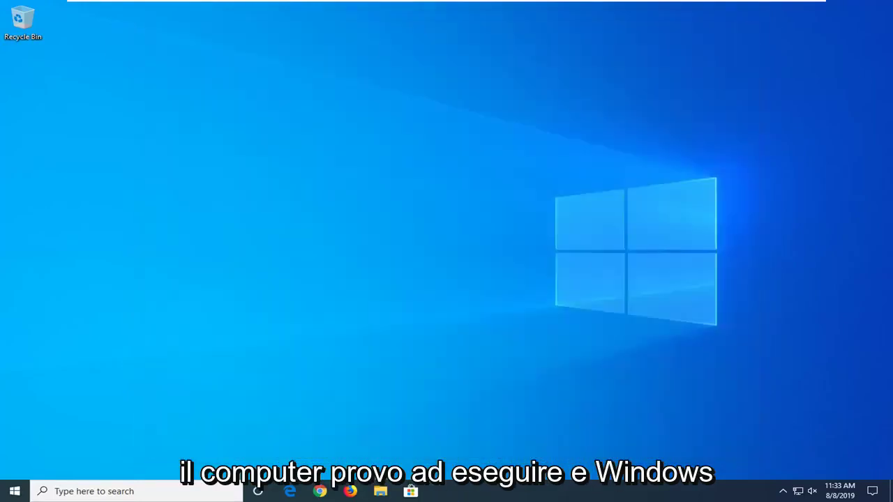